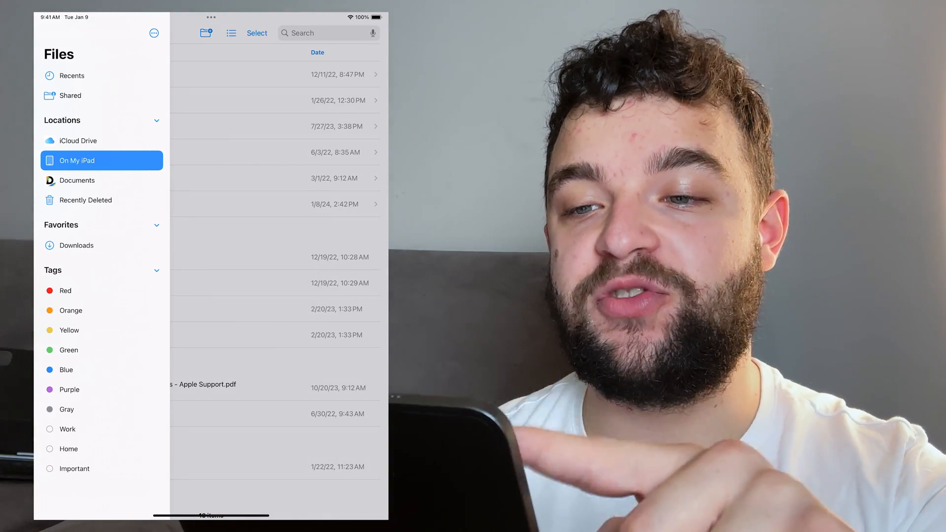
Step: Switch from On My iPad to iCloud Drive and bring the locations sidebar back
{"action": "left_click", "coordinate": [78, 141]}
{"action": "left_click", "coordinate": [49, 32]}
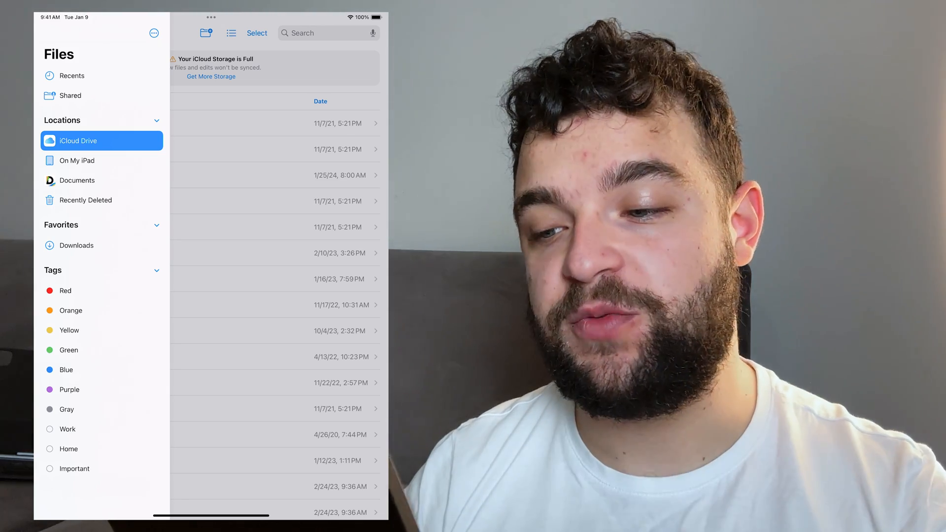
Step: Leave Files for the Home Screen and launch Google Drive from the App Library's alphabetical list
{"action": "key", "text": "super+h"}
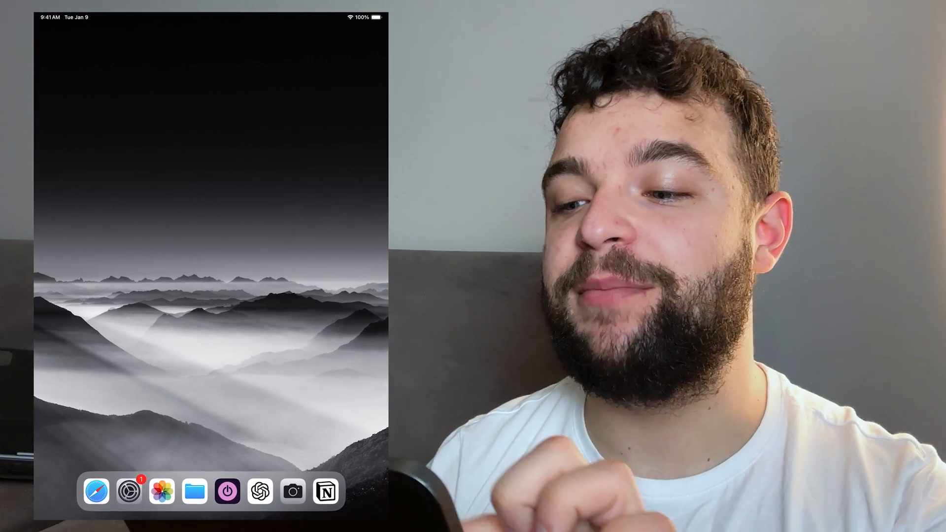
{"action": "key", "text": "super+shift+a"}
{"action": "left_click", "coordinate": [211, 120]}
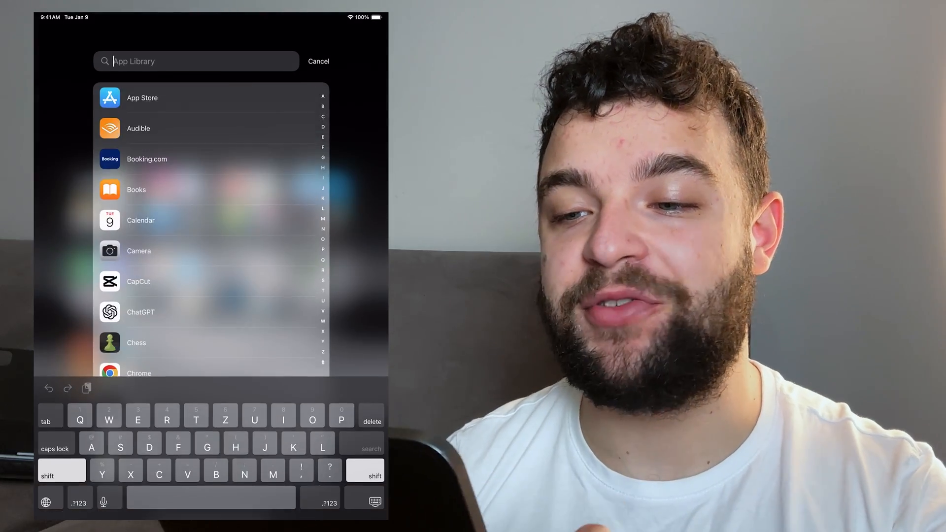
{"action": "scroll", "coordinate": [210, 281], "scroll_direction": "down", "scroll_amount": 3}
{"action": "scroll", "coordinate": [211, 281], "scroll_direction": "down", "scroll_amount": 2}
{"action": "scroll", "coordinate": [211, 281], "scroll_direction": "down", "scroll_amount": 2}
{"action": "scroll", "coordinate": [210, 281], "scroll_direction": "down", "scroll_amount": 2}
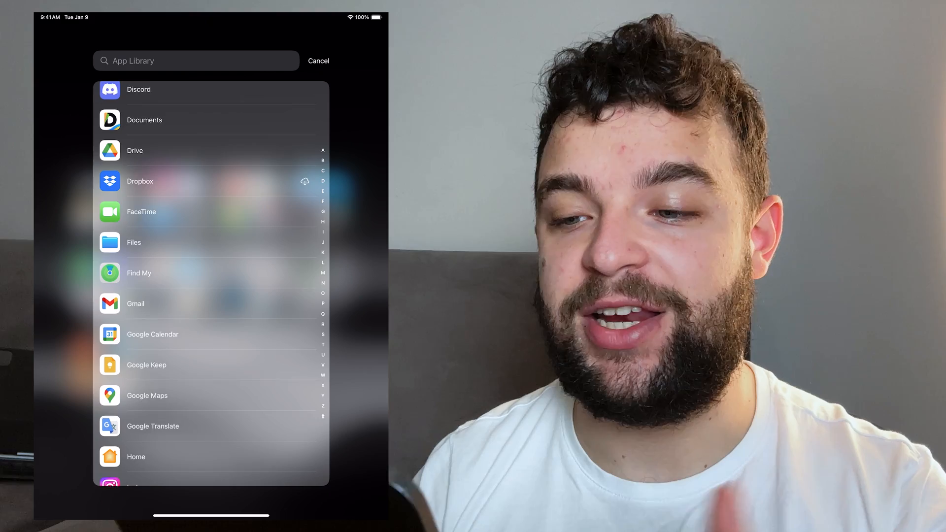
{"action": "scroll", "coordinate": [211, 281], "scroll_direction": "up", "scroll_amount": 1}
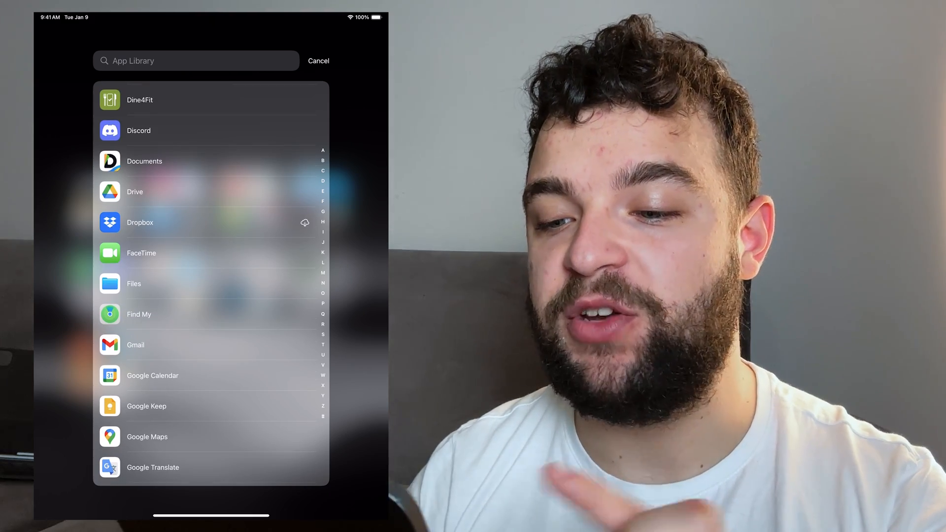
{"action": "left_click", "coordinate": [135, 191]}
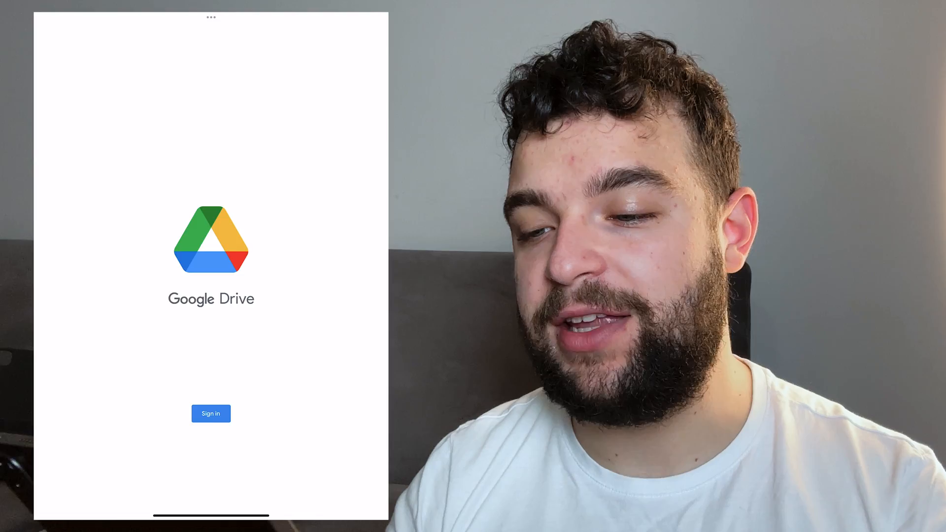
Step: Close Google Drive and relaunch Files from the App Library
{"action": "left_click_drag", "start_coordinate": [211, 515], "coordinate": [211, 332]}
{"action": "left_click", "coordinate": [318, 61]}
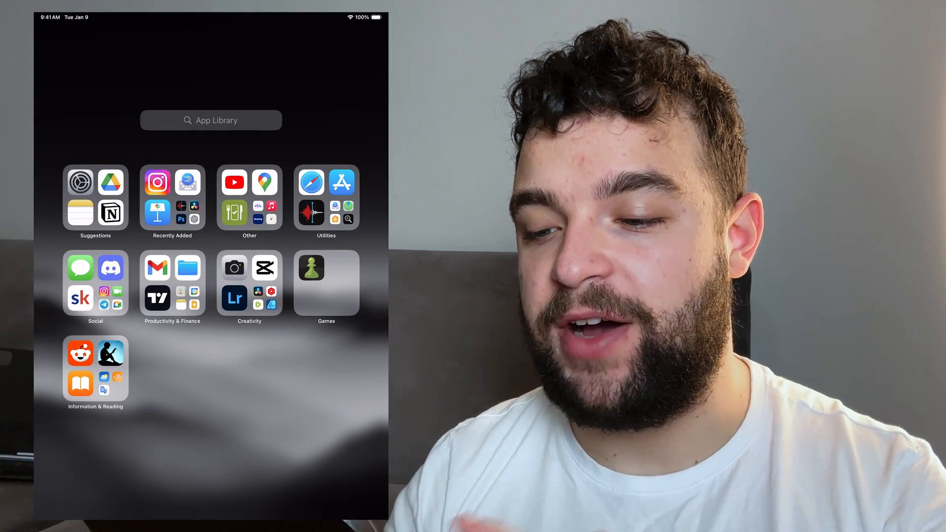
{"action": "left_click", "coordinate": [188, 267]}
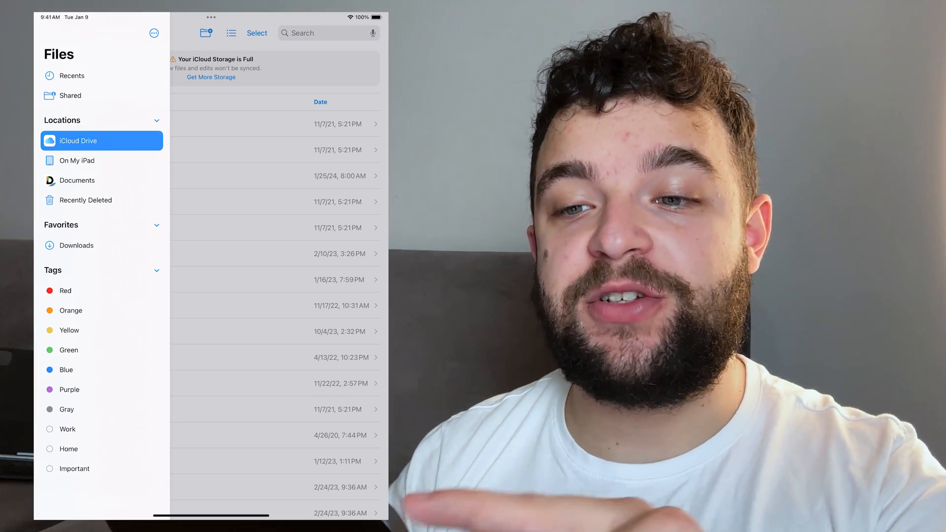
Step: Reshow the locations sidebar and bring up its ••• extra-actions menu
{"action": "left_click", "coordinate": [273, 296]}
{"action": "left_click", "coordinate": [48, 33]}
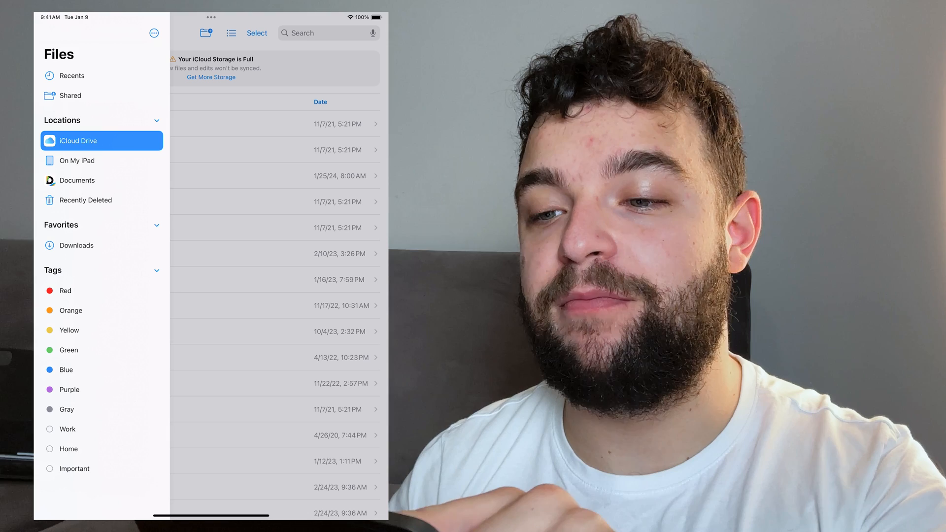
{"action": "left_click", "coordinate": [154, 32]}
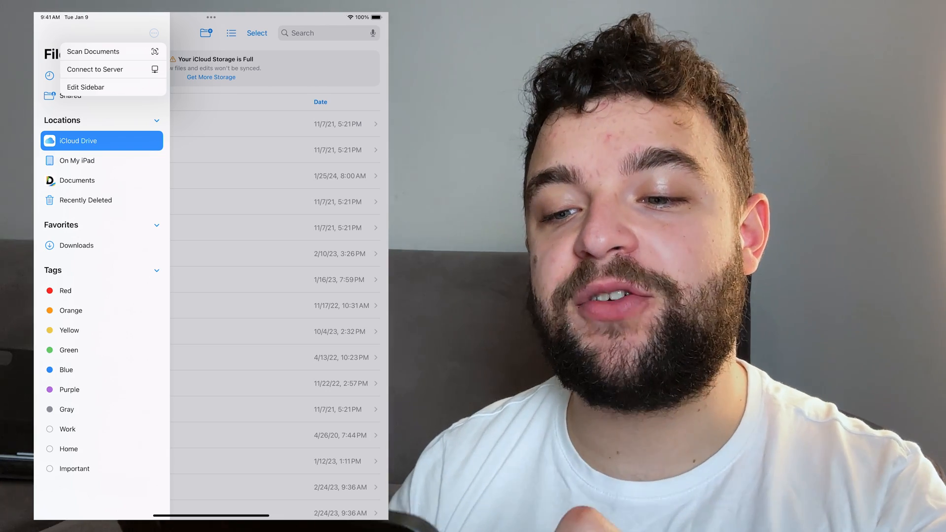
Step: Edit the sidebar so Drive sits at the top of Locations above iCloud Drive, then finish editing
{"action": "left_click", "coordinate": [85, 86]}
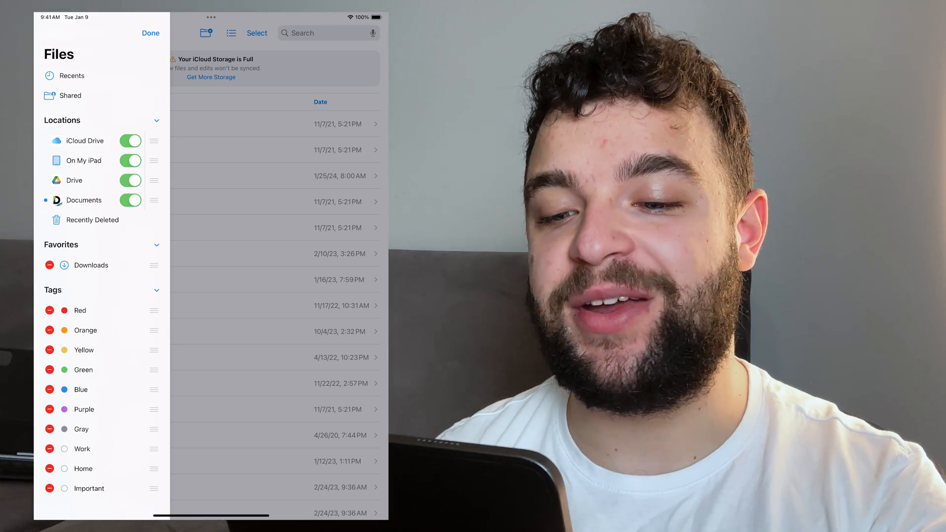
{"action": "left_click_drag", "start_coordinate": [154, 182], "coordinate": [153, 141]}
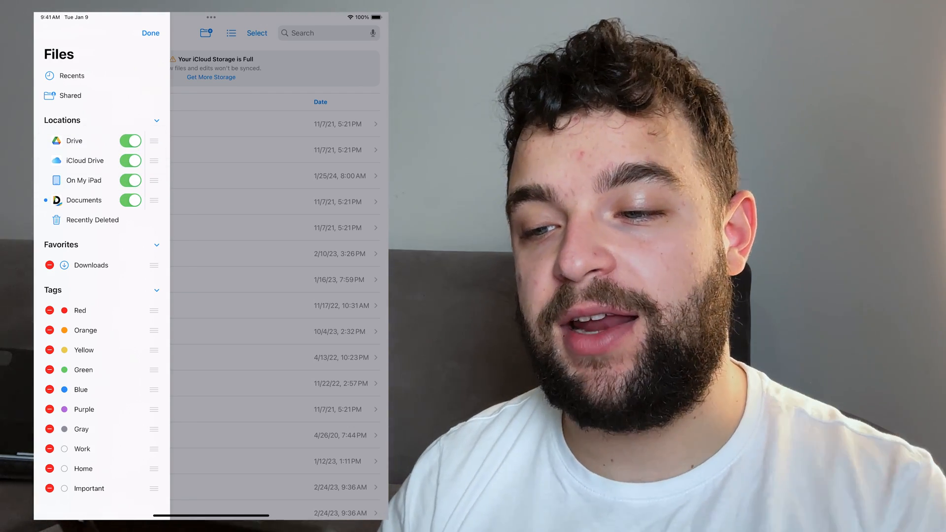
{"action": "left_click", "coordinate": [150, 33]}
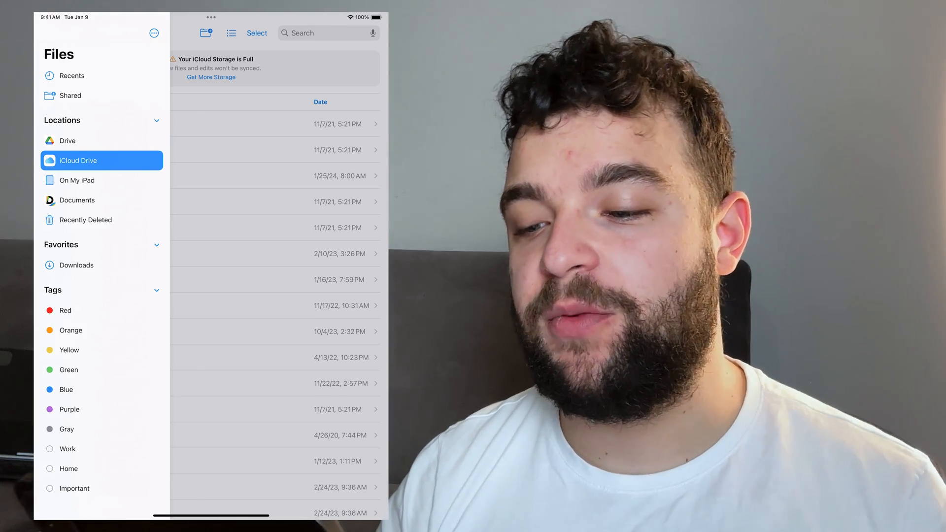
Step: Select the Drive location, which shows an authentication-required notice
{"action": "left_click", "coordinate": [67, 141]}
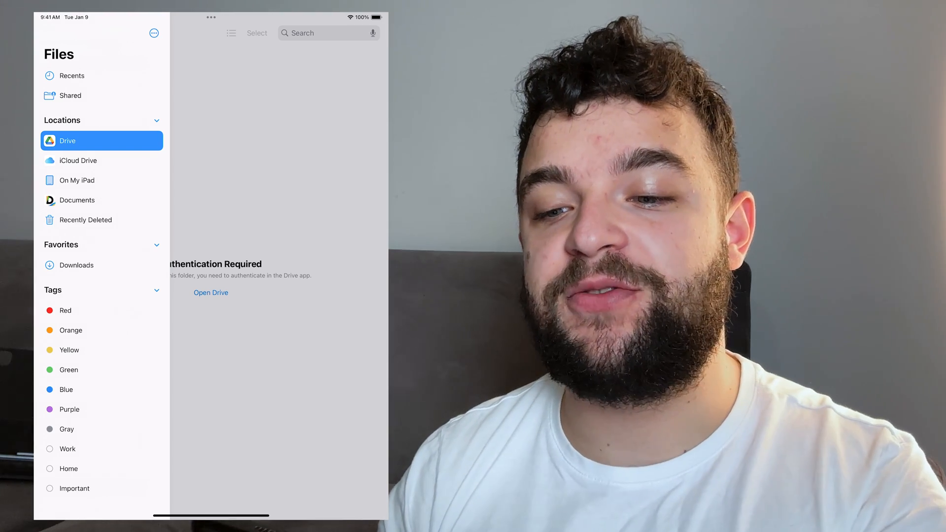
{"action": "left_click", "coordinate": [154, 33]}
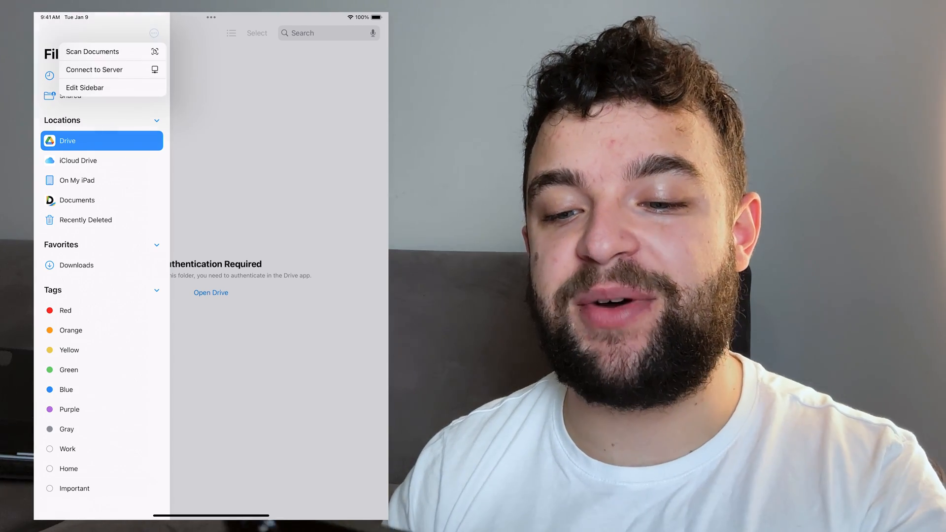
{"action": "left_click", "coordinate": [94, 69]}
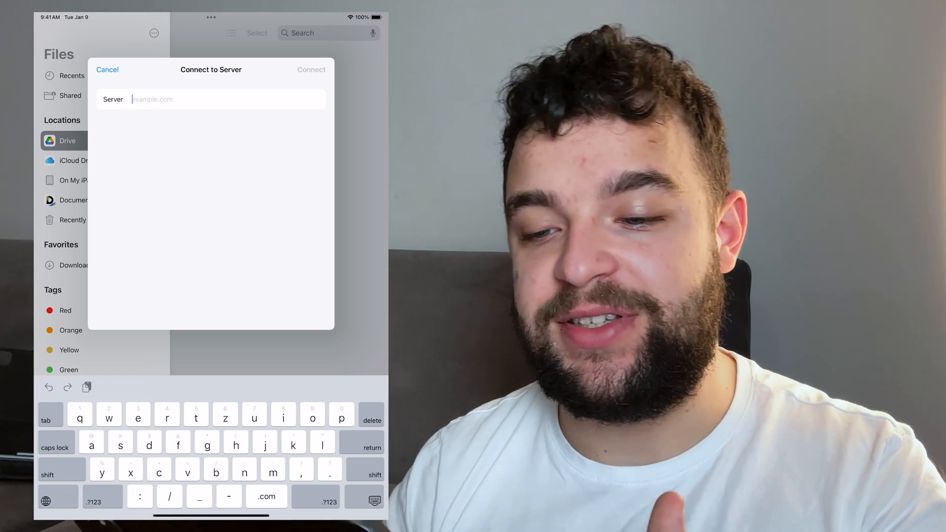
{"action": "left_click", "coordinate": [107, 70]}
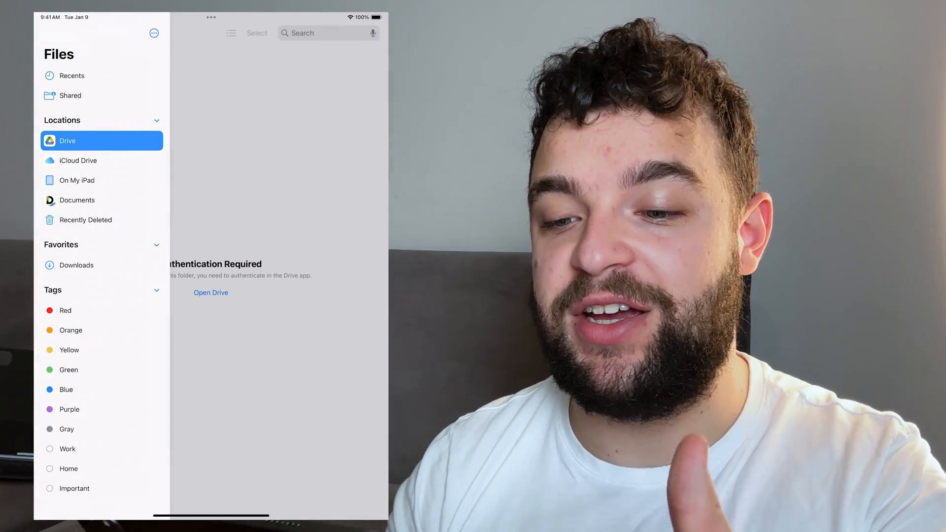